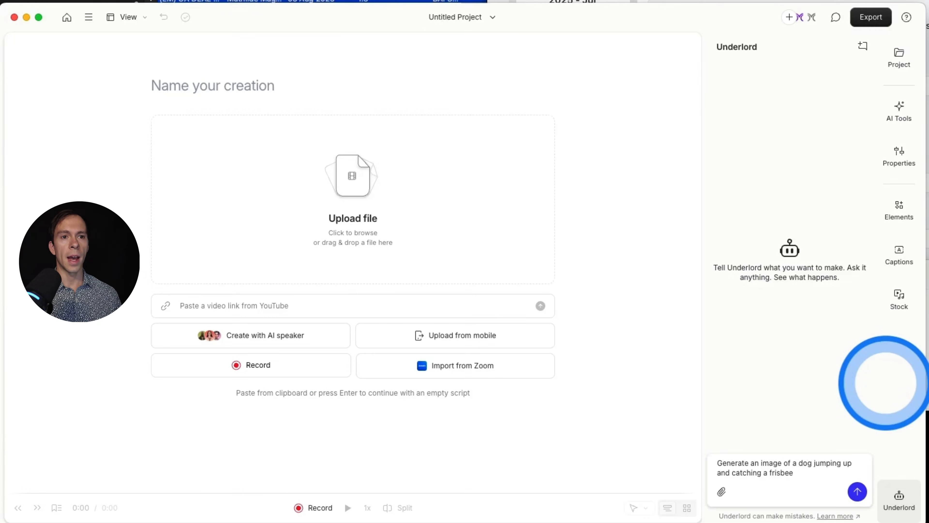
# - Have Underlord generate an image of a dog jumping up and catching a frisbee, and generate a video based on image 2
pyautogui.press('Return')
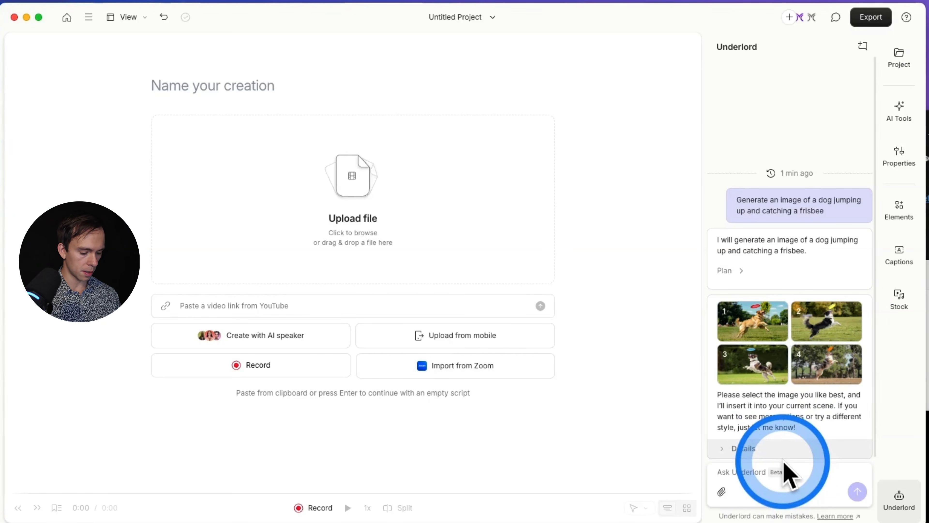
pyautogui.click(785, 472)
pyautogui.write('Generate a video based on image 2')
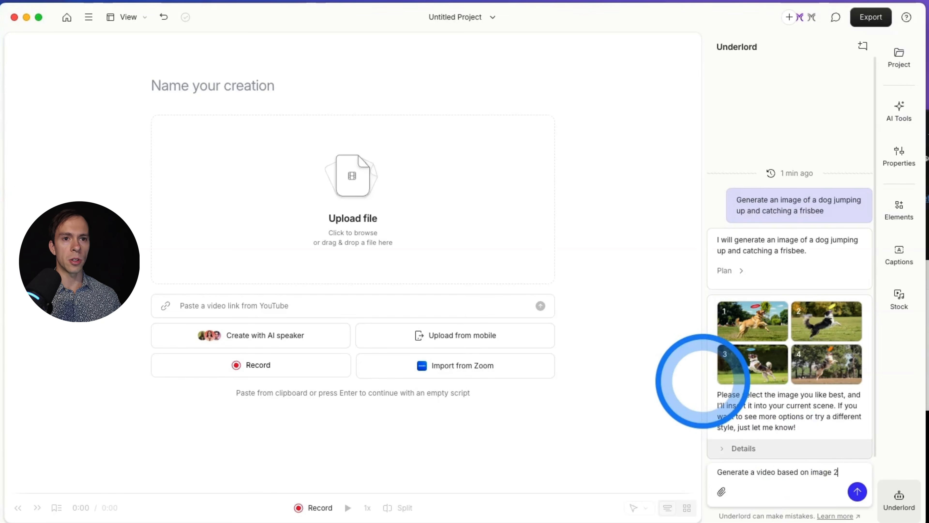
pyautogui.press('Return')
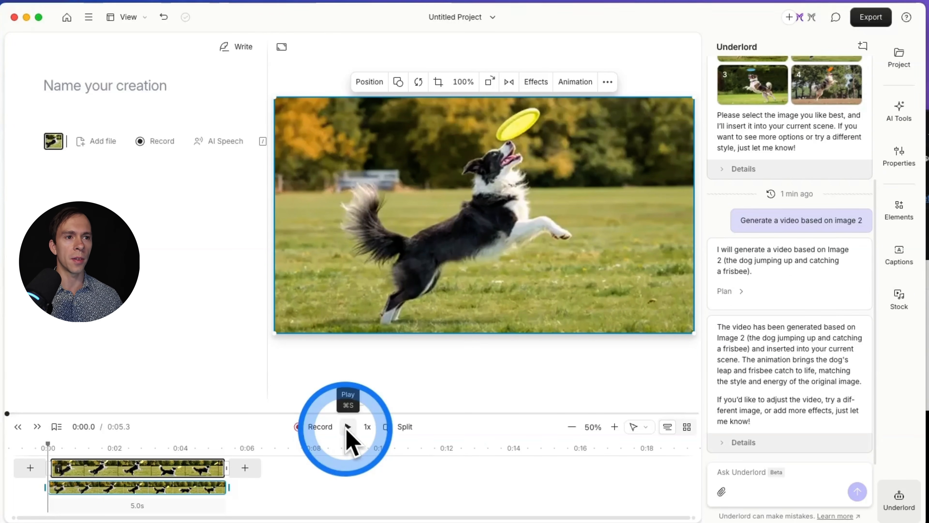
# - Play the generated dog video, examine the frisbee's motion in its second half, and return to the start
pyautogui.click(347, 429)
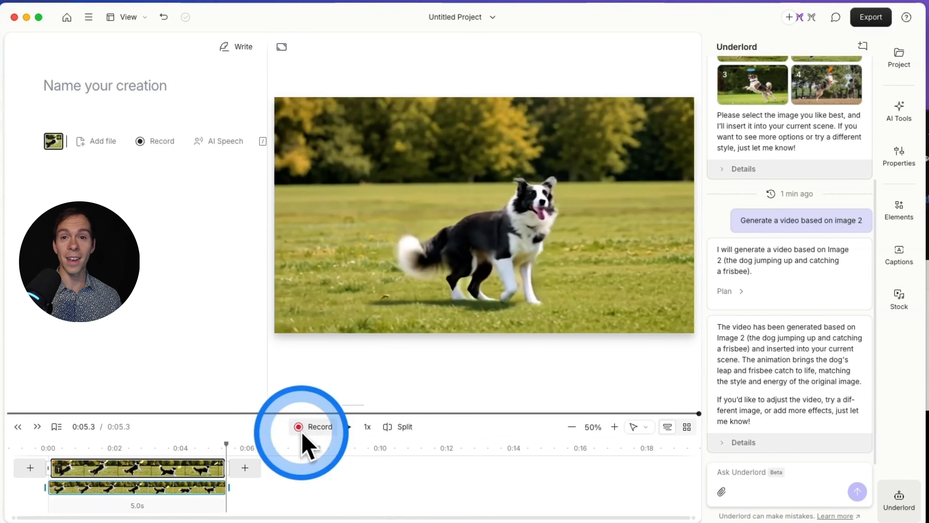
pyautogui.click(128, 454)
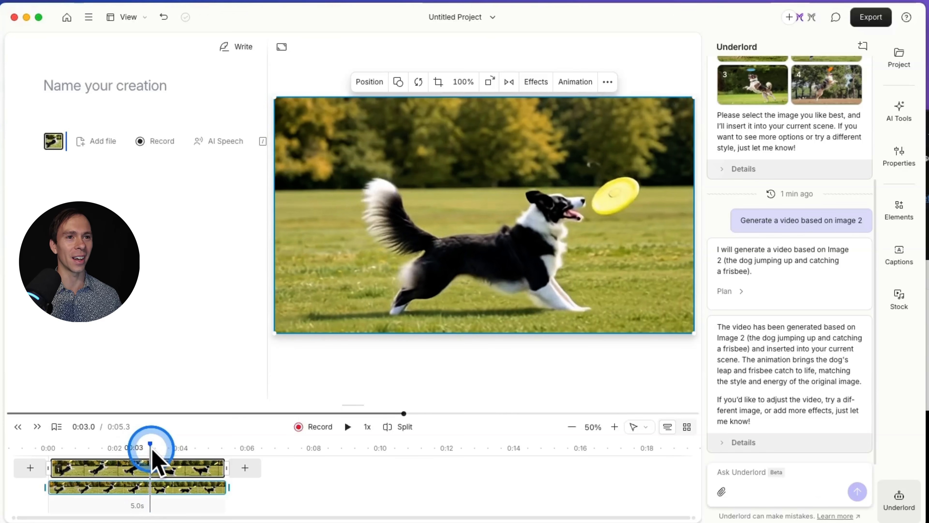
pyautogui.moveTo(164, 451)
pyautogui.mouseDown()
pyautogui.moveTo(144, 453)
pyautogui.moveTo(183, 453)
pyautogui.moveTo(174, 454)
pyautogui.mouseUp()
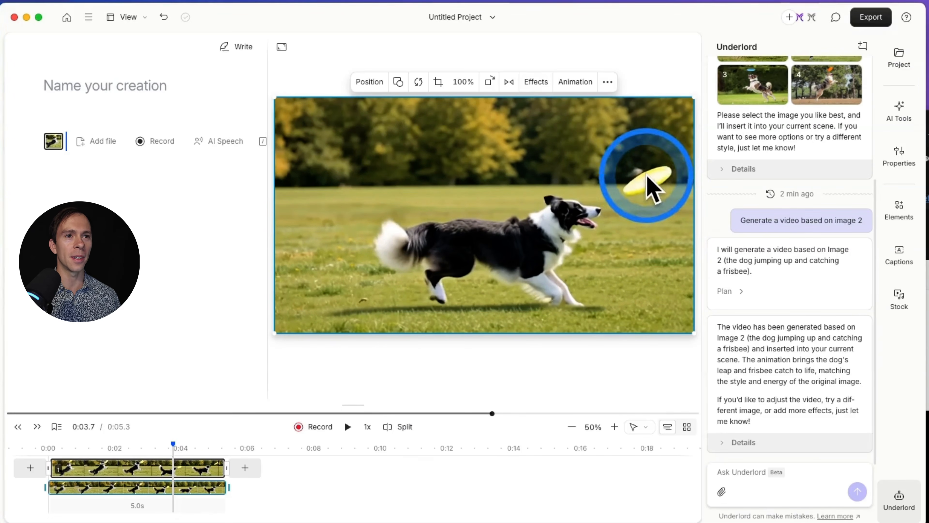
pyautogui.moveTo(176, 446); pyautogui.dragTo(48, 447)
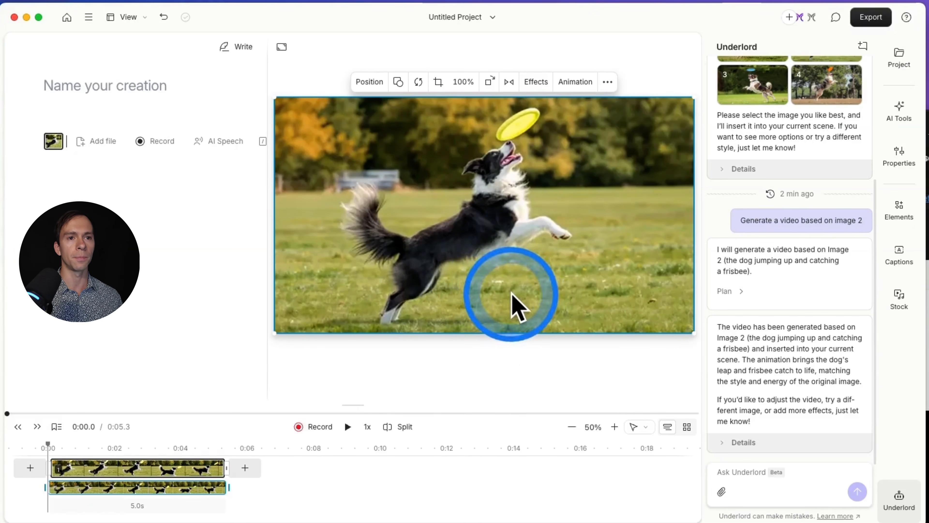
# - Have Underlord generate an image of a handdrawn convertible sports car driving down the road and turn this car into a video
pyautogui.click(777, 472)
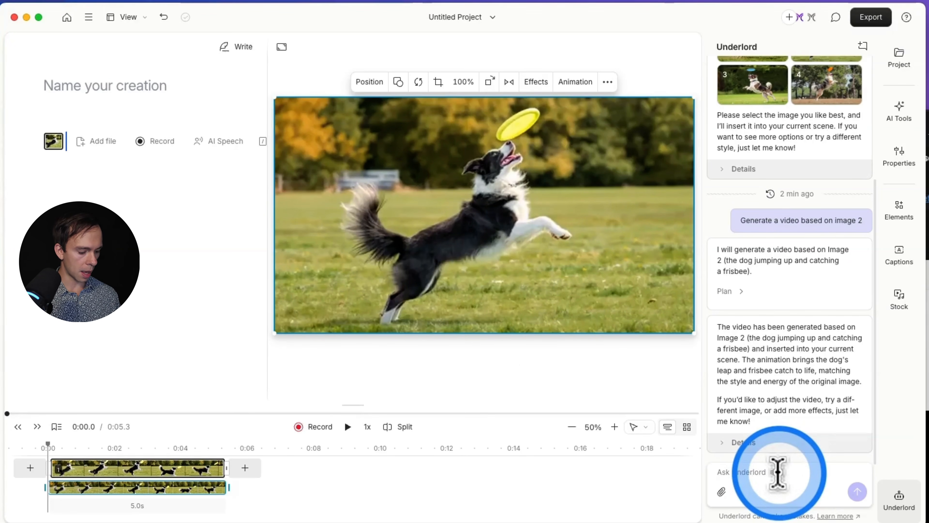
pyautogui.write('generate an image of a handdrawn convertible sports car driving down the road')
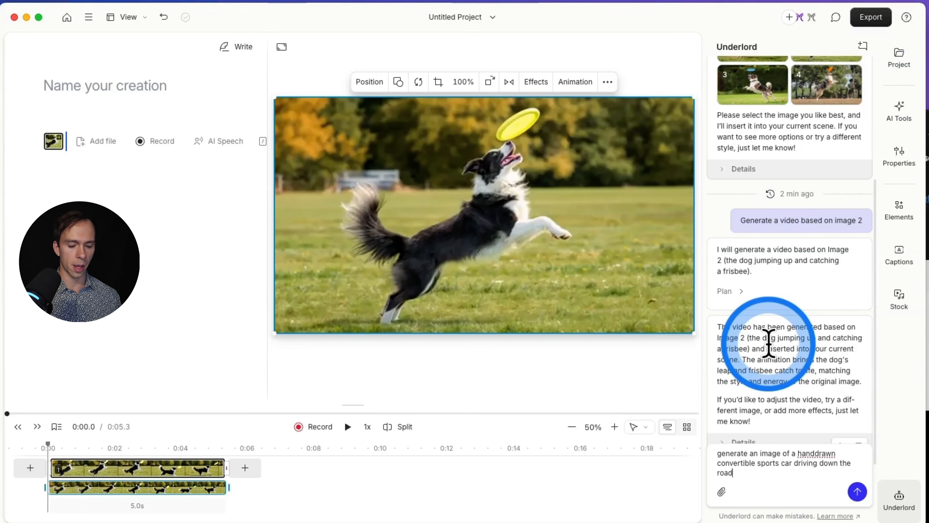
pyautogui.press('Return')
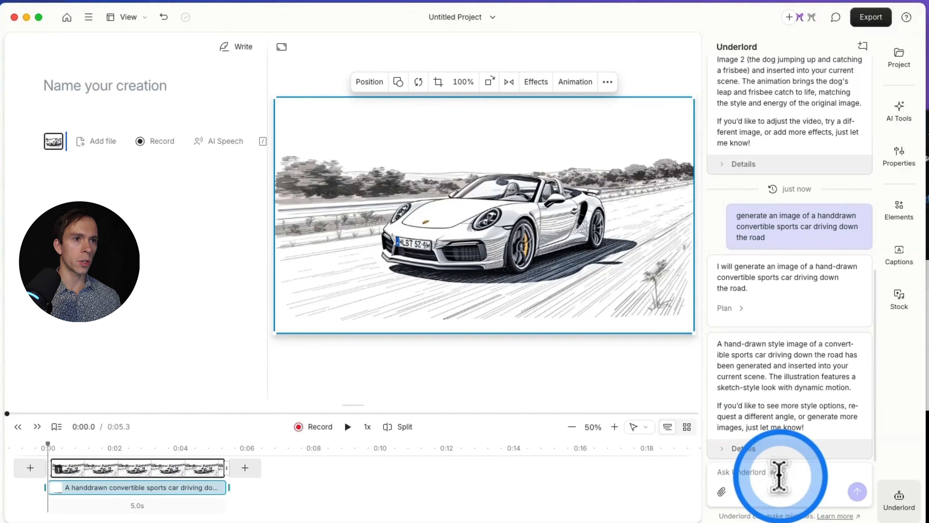
pyautogui.write('now turn this car into a video')
pyautogui.press('Return')
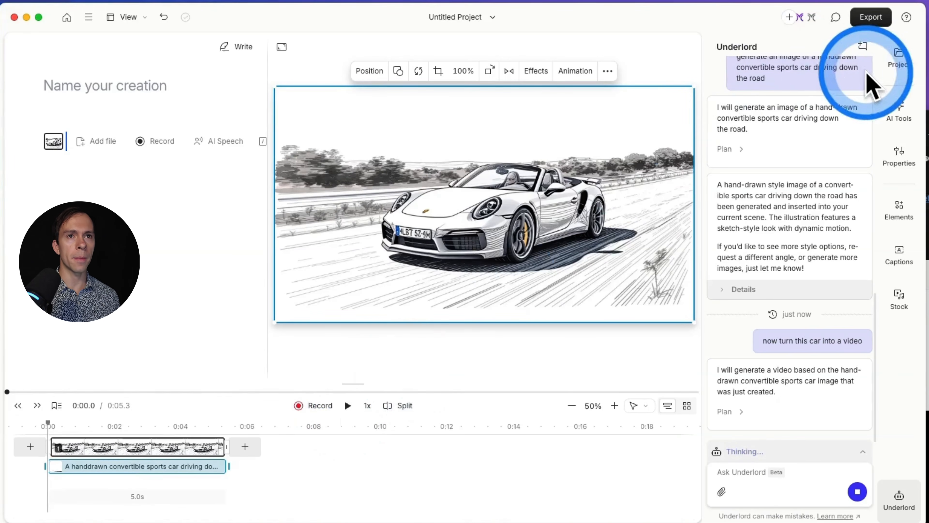
# - Examine the generated images and videos stored in the project's AI Assets folder
pyautogui.click(897, 57)
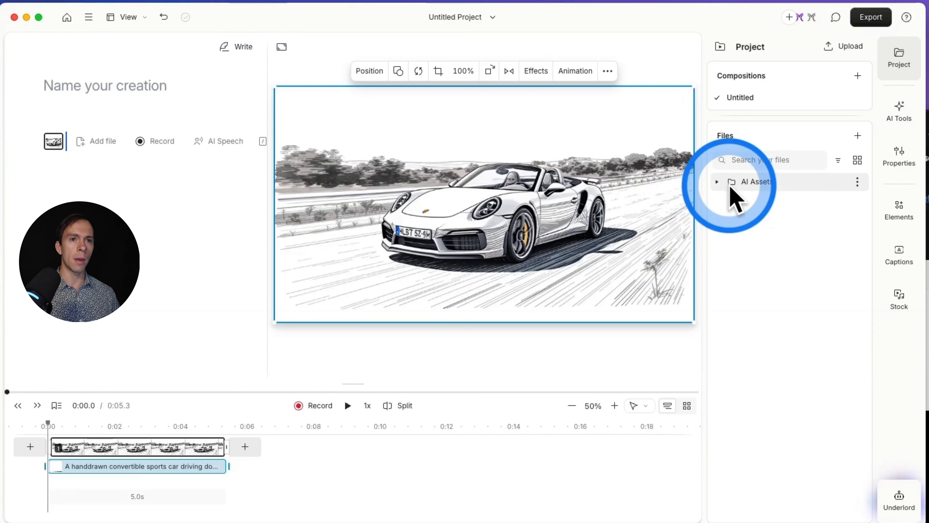
pyautogui.click(715, 182)
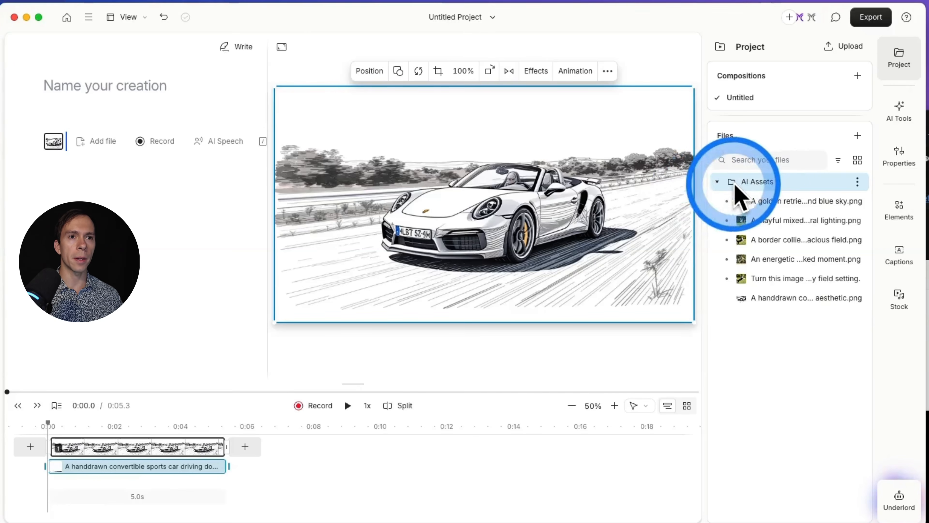
pyautogui.moveTo(747, 203)
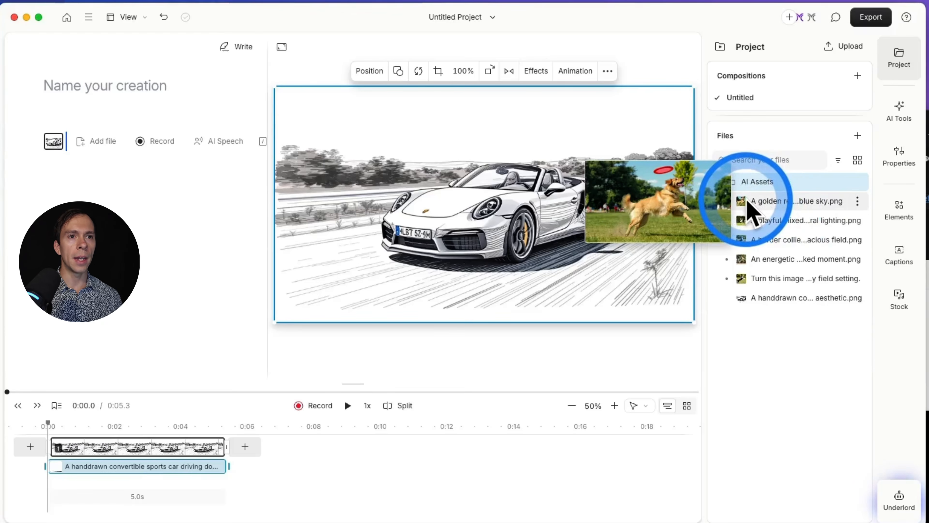
pyautogui.moveTo(741, 259)
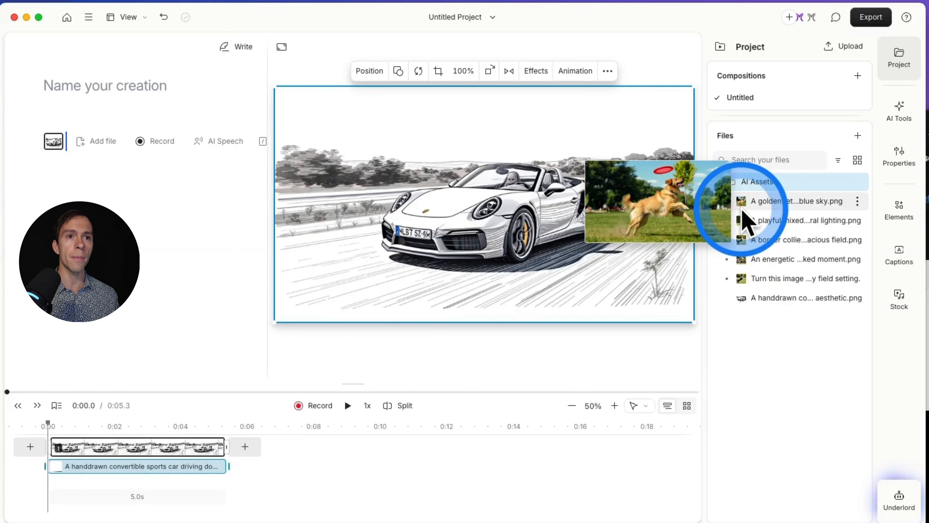
pyautogui.moveTo(743, 241)
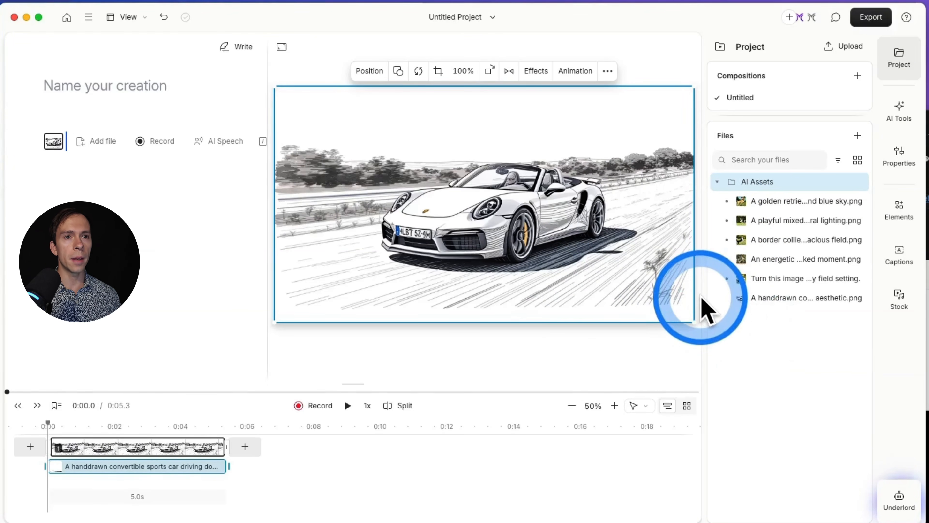
pyautogui.moveTo(742, 282)
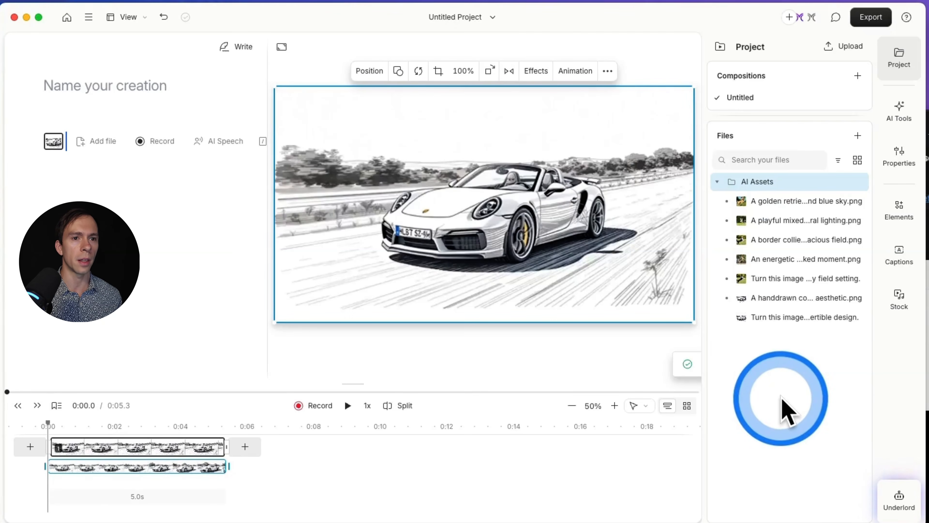
pyautogui.moveTo(769, 324); pyautogui.dragTo(670, 330)
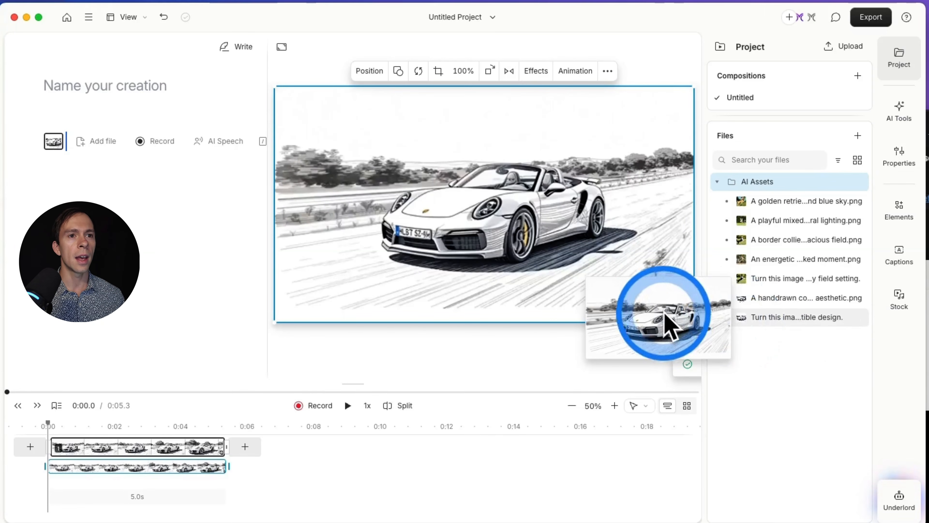
# - Return to the Underlord chat, play the generated car video and examine the car's motion along the timeline
pyautogui.click(894, 494)
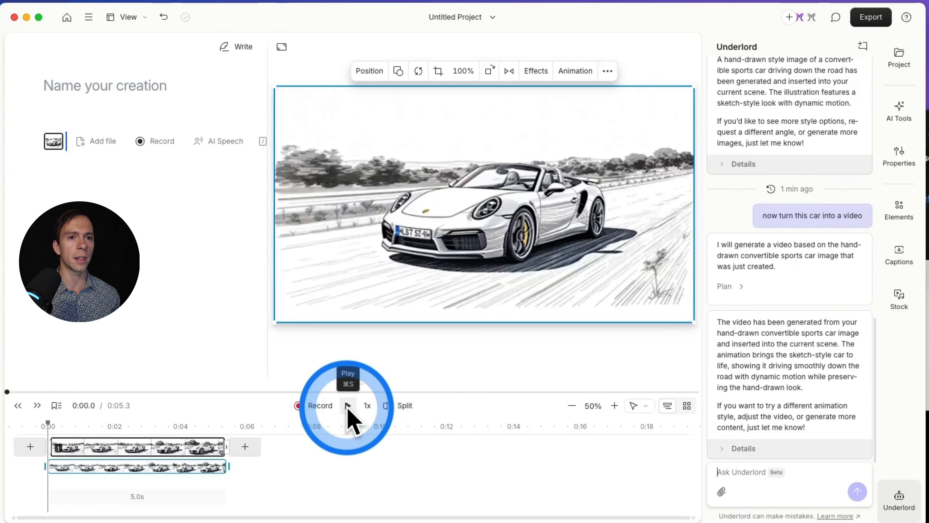
pyautogui.click(347, 405)
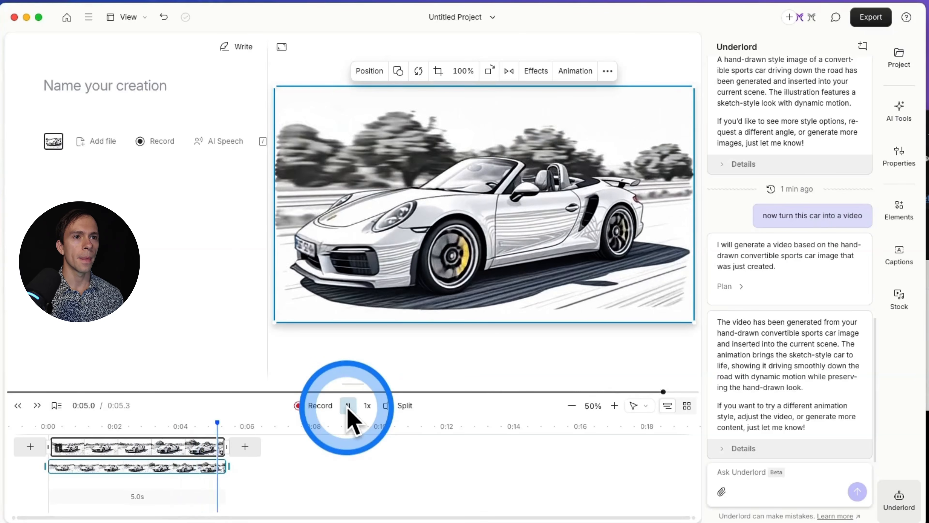
pyautogui.moveTo(179, 426); pyautogui.dragTo(84, 422)
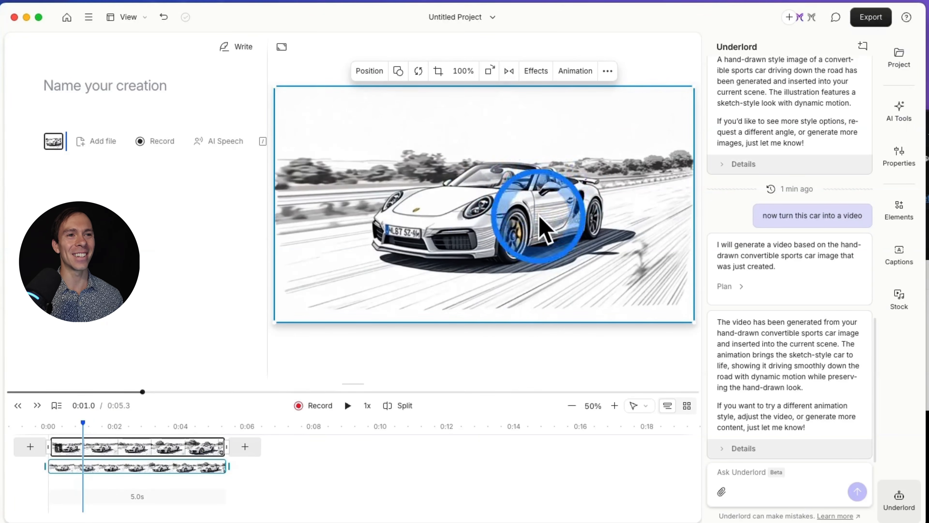
pyautogui.moveTo(108, 427); pyautogui.dragTo(145, 427)
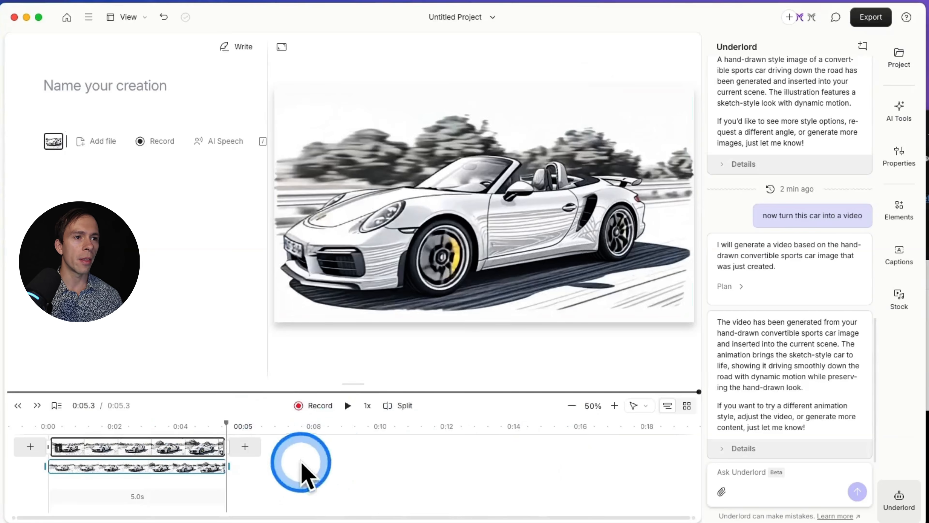
# - Add an empty scene after the car video and have Underlord turn the mouse image from Downloads into a video of him running across the field
pyautogui.click(245, 446)
pyautogui.click(260, 490)
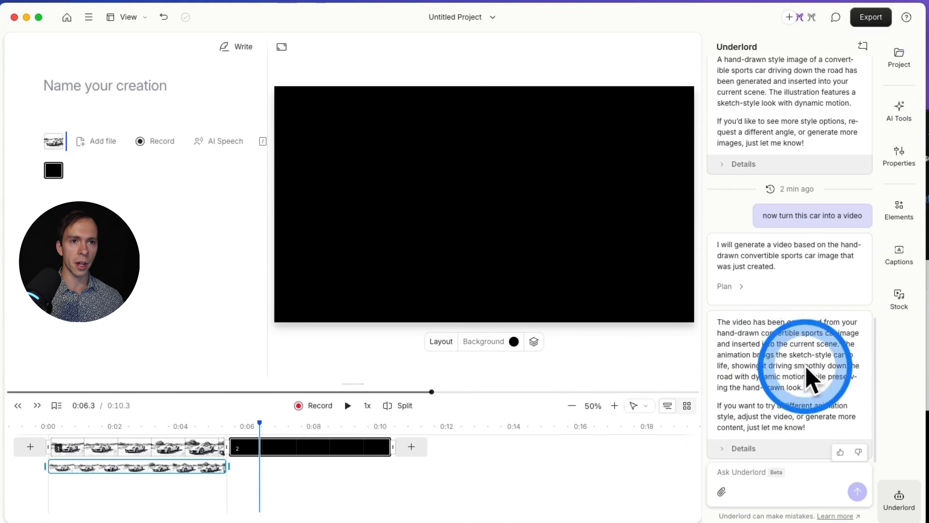
pyautogui.click(721, 491)
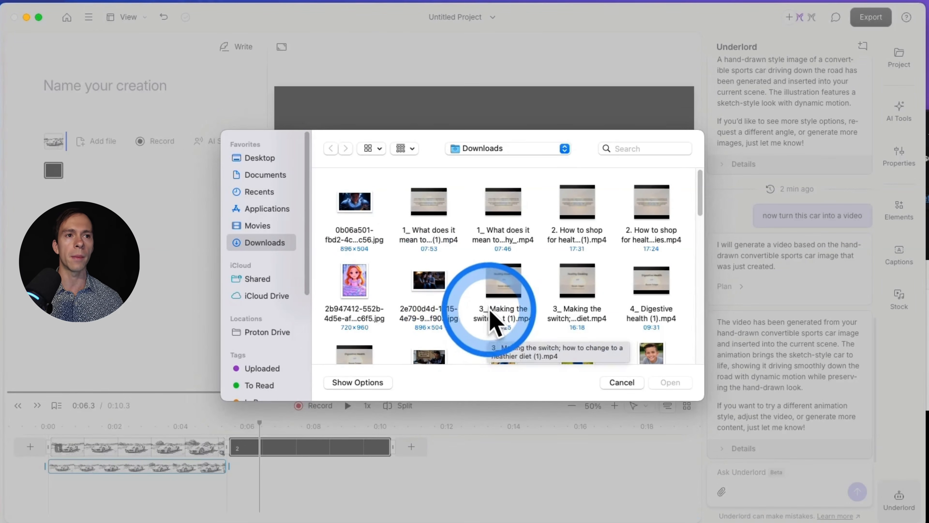
pyautogui.scroll(-1, 475, 329)
pyautogui.scroll(-3, 475, 329)
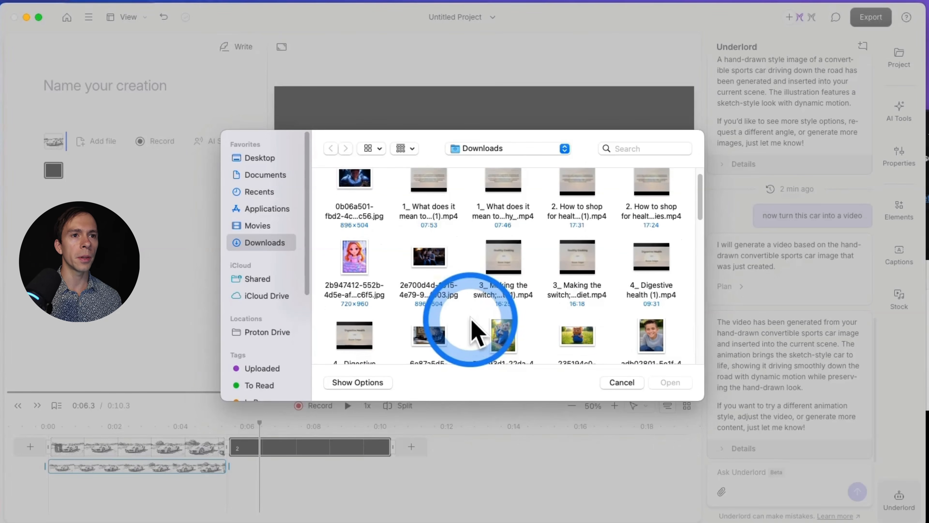
pyautogui.click(576, 331)
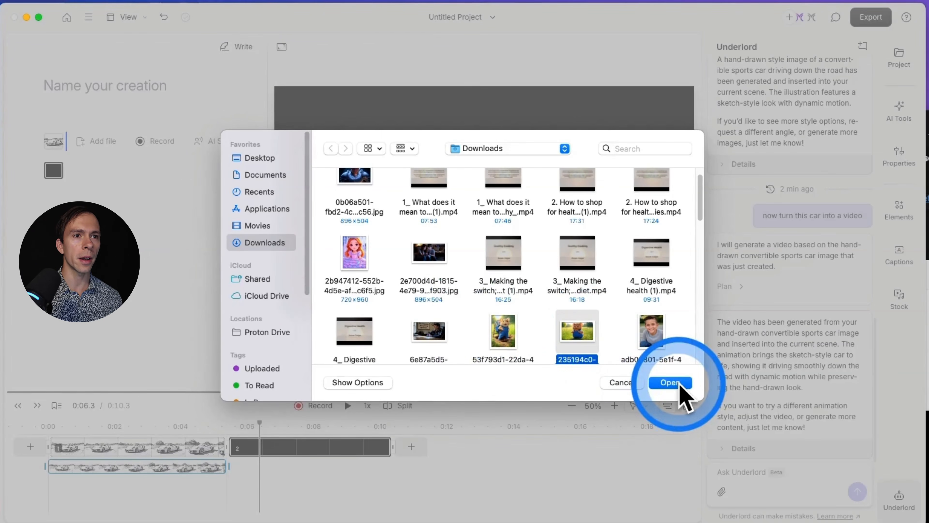
pyautogui.click(671, 383)
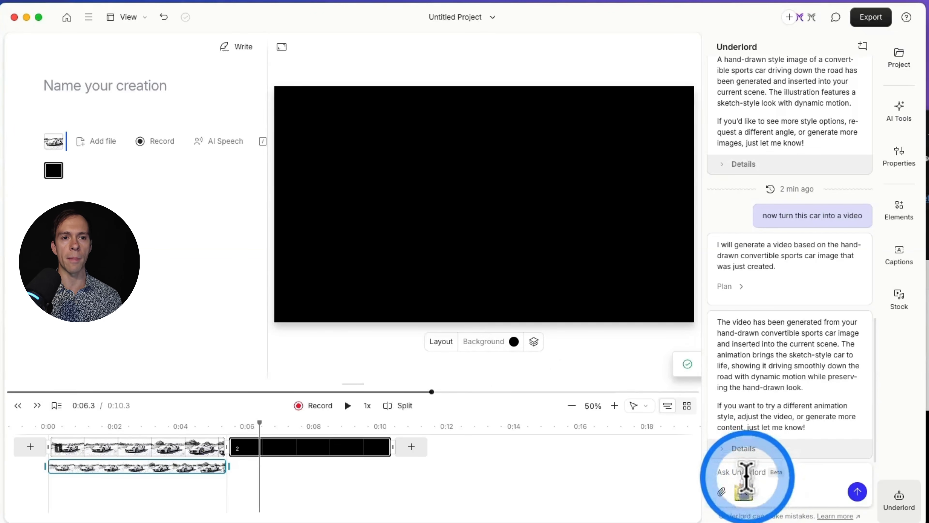
pyautogui.click(756, 472)
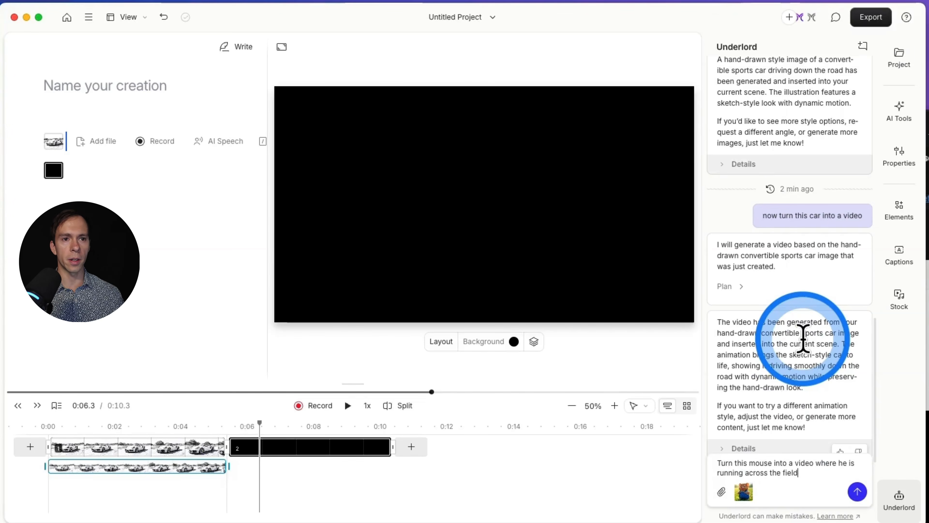
pyautogui.press('Return')
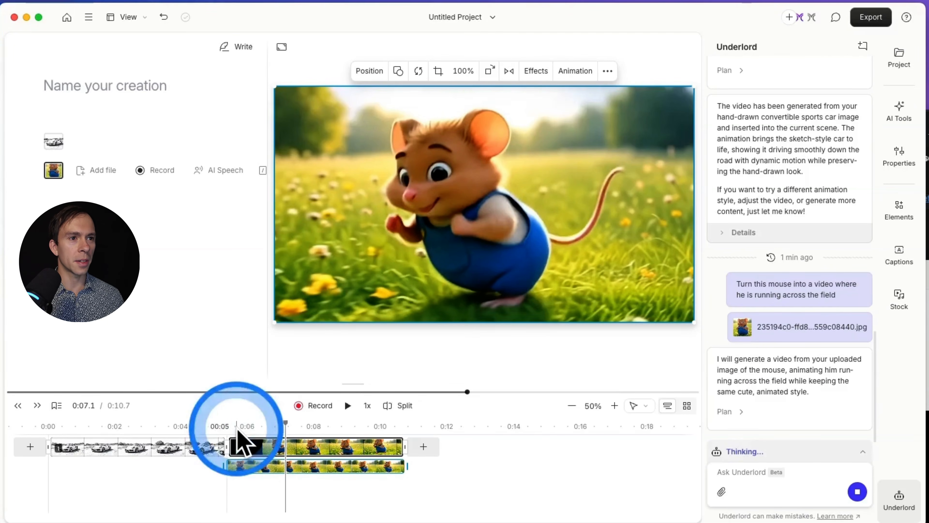
# - Play the generated mouse video from its start and replay it to examine the running motion
pyautogui.click(233, 427)
pyautogui.moveTo(232, 427); pyautogui.dragTo(224, 427)
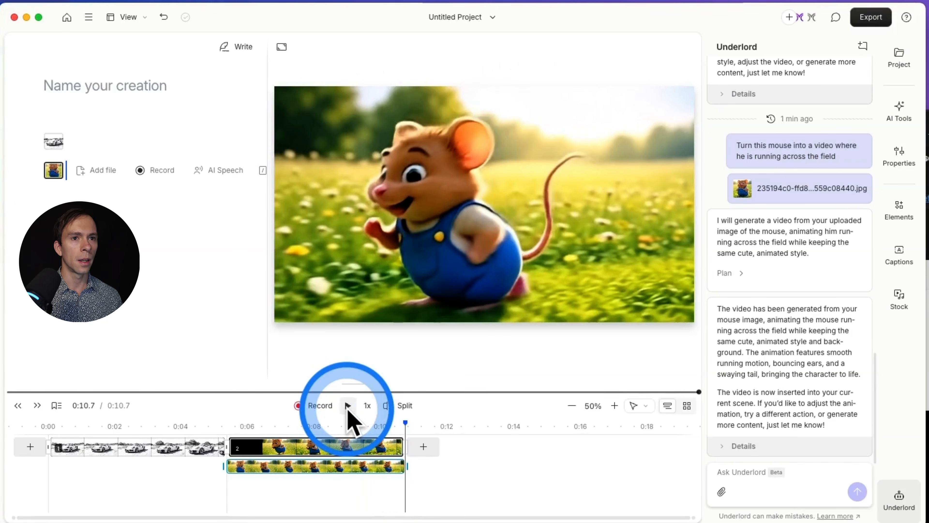
pyautogui.click(260, 427)
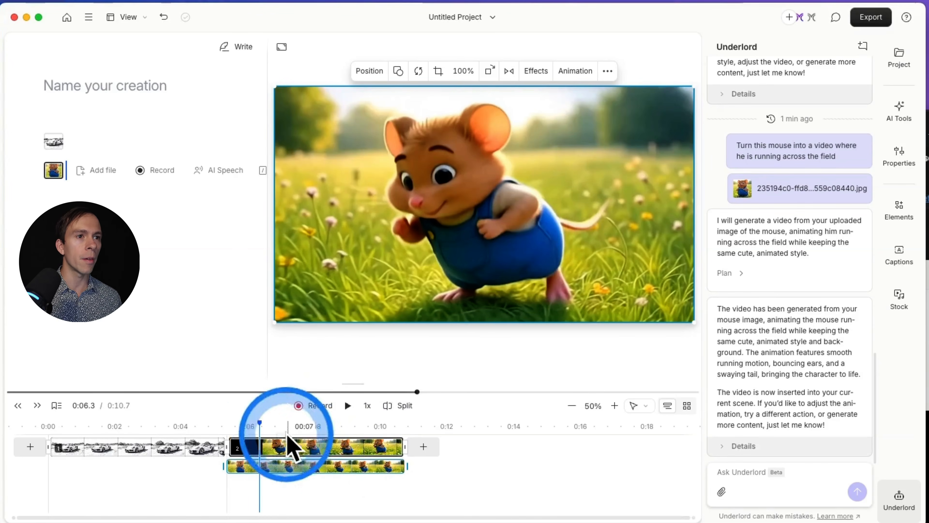
pyautogui.moveTo(265, 428)
pyautogui.mouseDown()
pyautogui.moveTo(338, 431)
pyautogui.moveTo(257, 432)
pyautogui.mouseUp()
pyautogui.press('space')
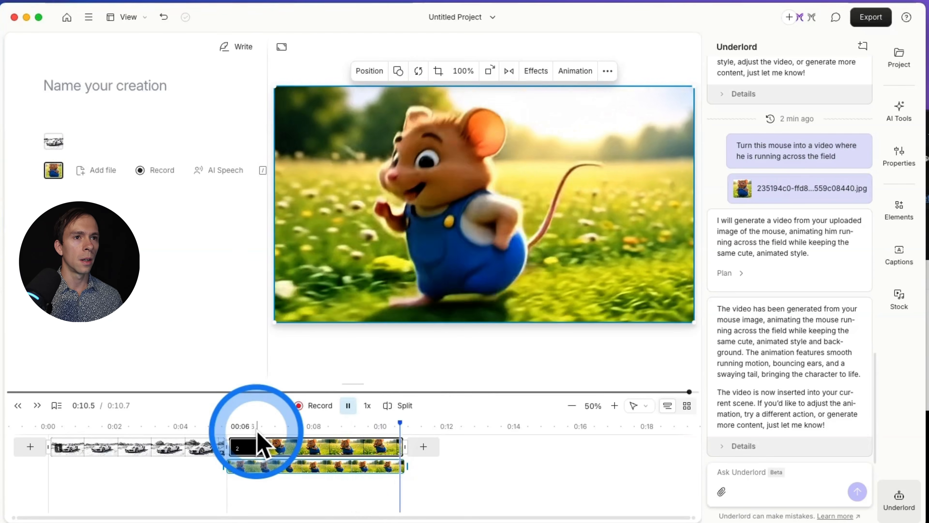
# - Attach DSC00007_1.JPG from Downloads and ask Underlord to generate a video where the camera zooms out and the man does a standing backflip
pyautogui.click(721, 491)
pyautogui.click(582, 364)
pyautogui.scroll(-10, 580, 365)
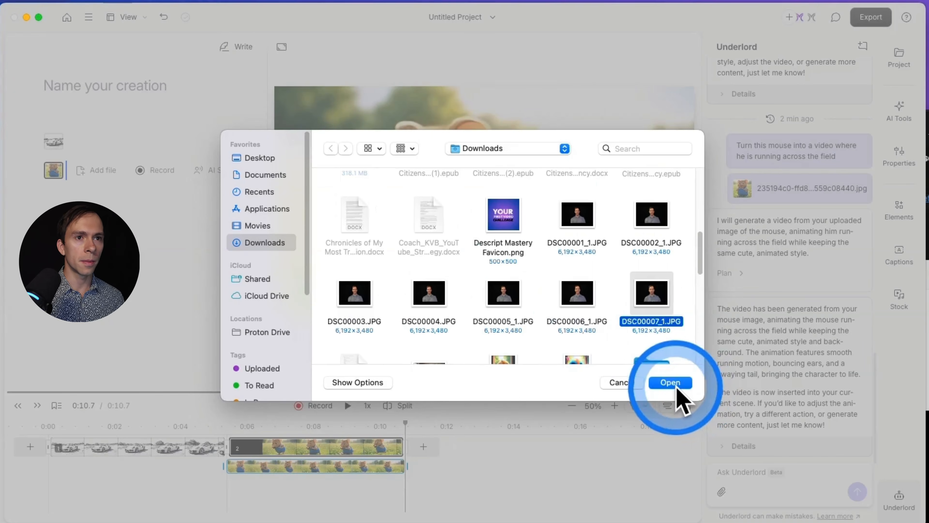
pyautogui.click(674, 383)
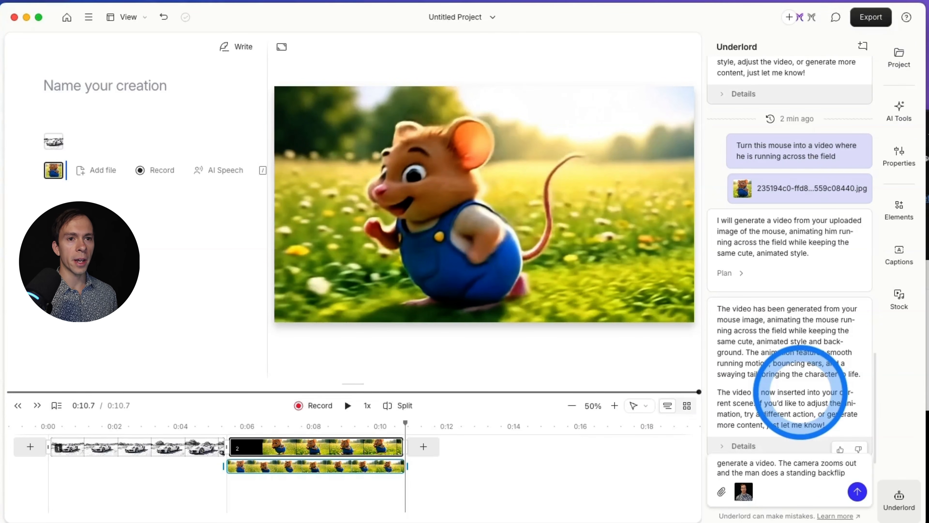
pyautogui.press('Return')
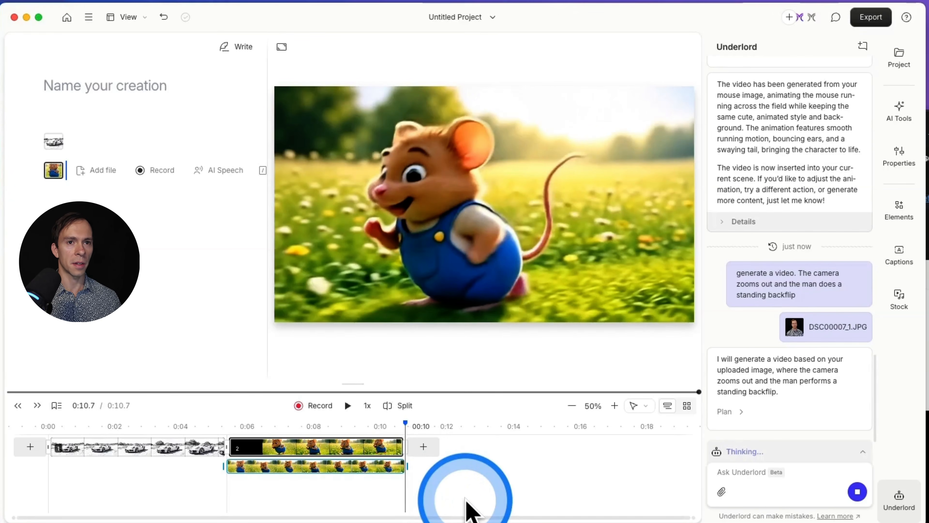
# - Play the generated backflip video from its start and scrub along the timeline to examine the man's movement
pyautogui.click(228, 426)
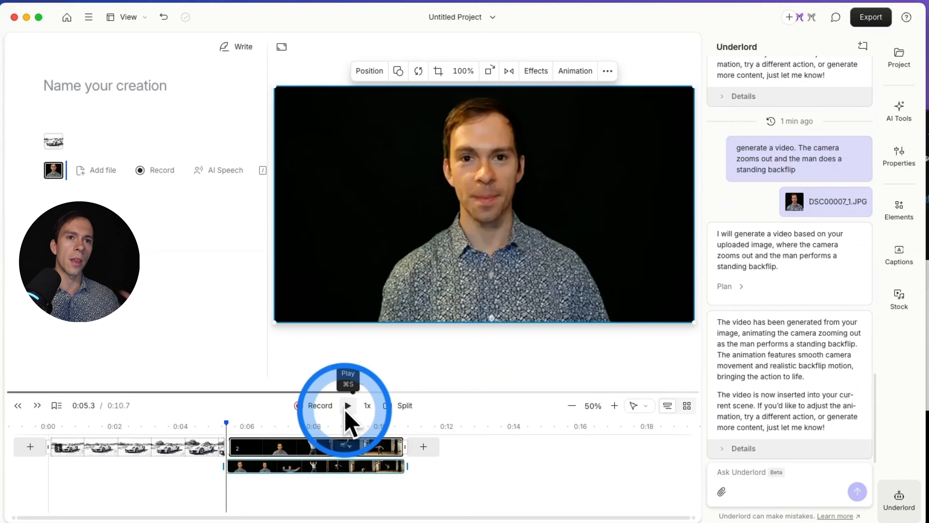
pyautogui.click(346, 410)
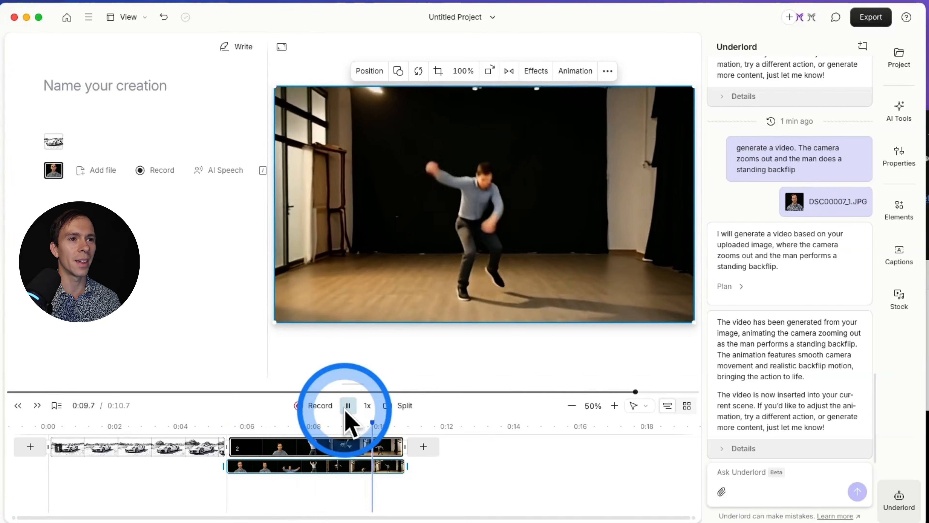
pyautogui.moveTo(344, 426); pyautogui.dragTo(405, 425)
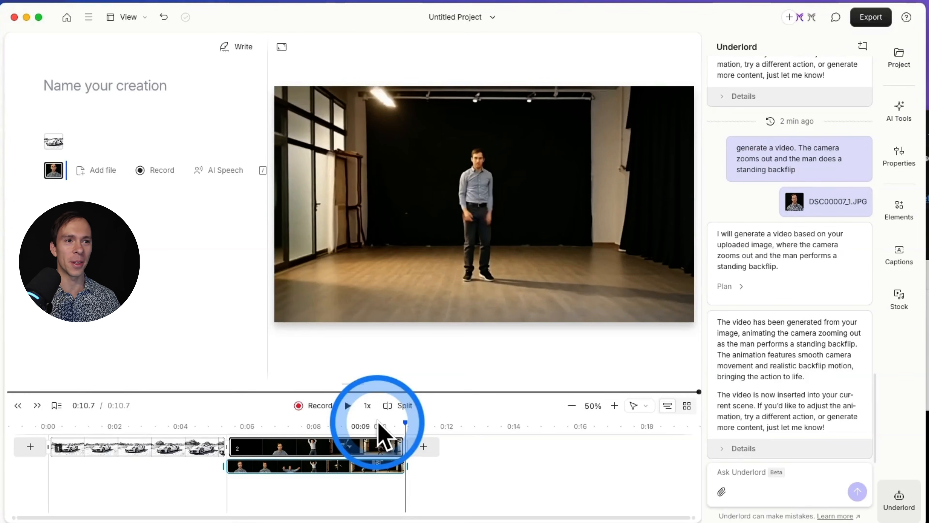
pyautogui.moveTo(380, 436); pyautogui.dragTo(400, 443)
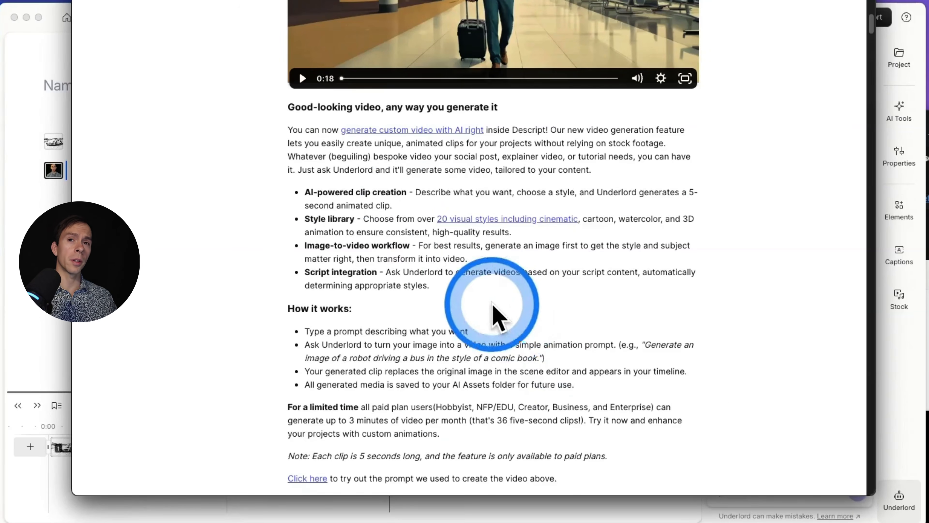
# - Switch to the video generation announcement in the browser, highlight the clip creation and style library points, and open the 20 visual styles link
pyautogui.moveTo(303, 192); pyautogui.dragTo(690, 201)
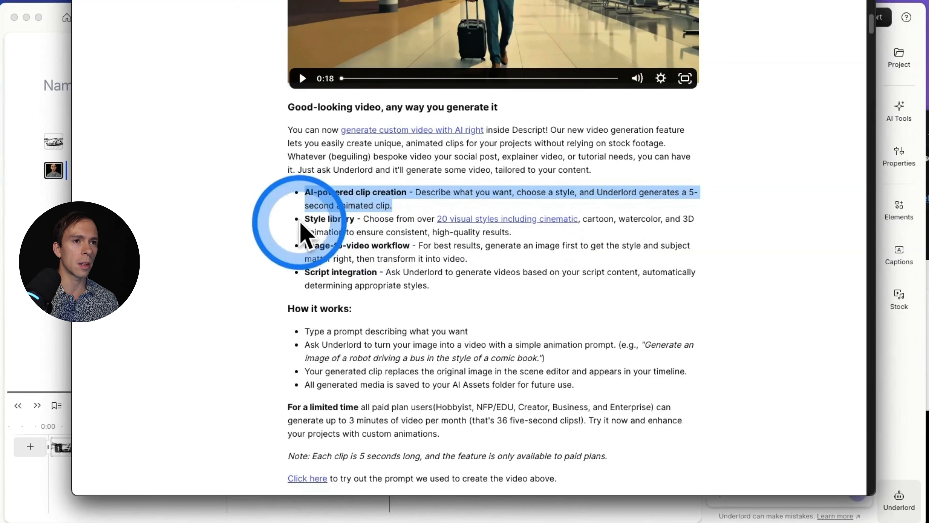
pyautogui.moveTo(304, 222); pyautogui.dragTo(534, 233)
pyautogui.click(511, 225)
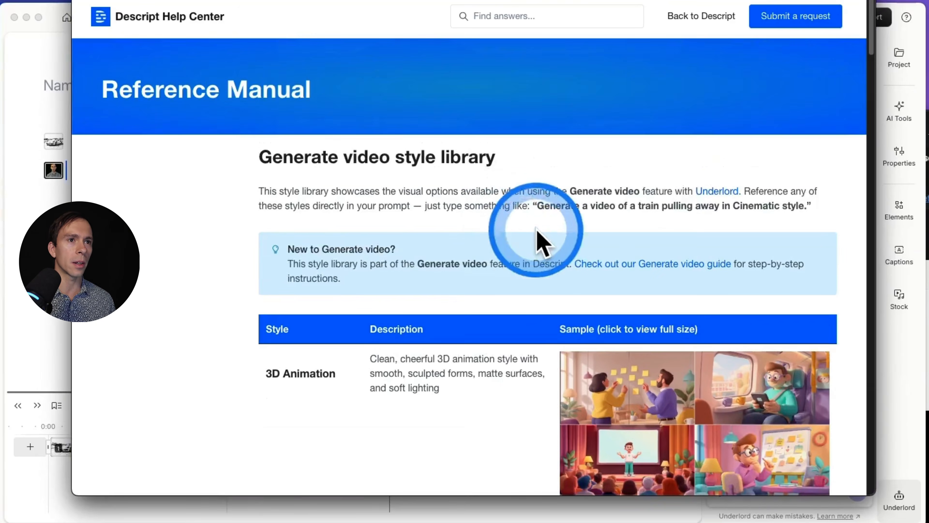
# - Browse the Generate video style library from 3D Animation down to Solar Punk, comparing descriptions and samples, and return to the start of the page
pyautogui.scroll(-6, 589, 297)
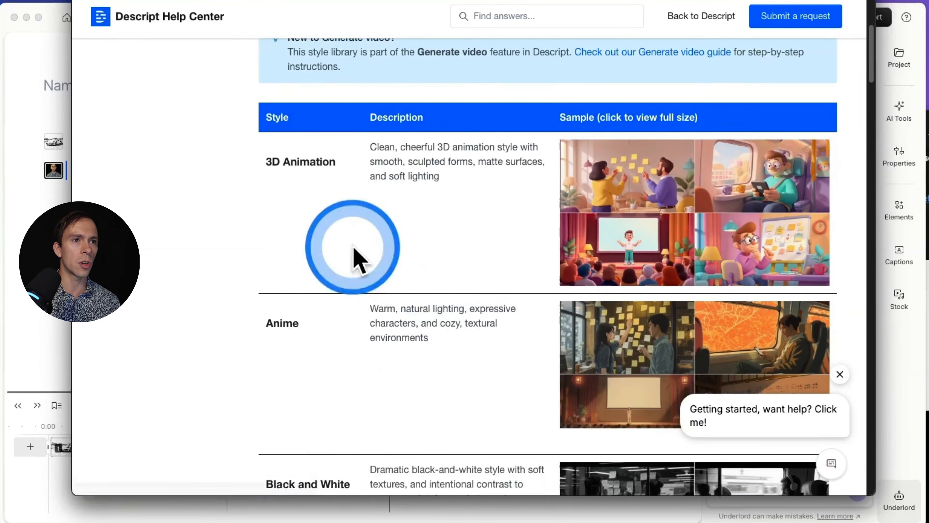
pyautogui.doubleClick(273, 322)
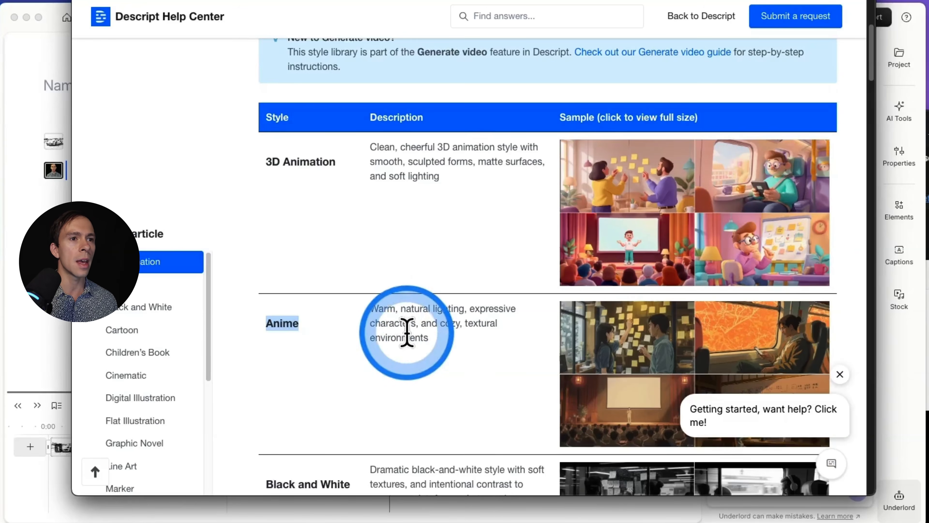
pyautogui.scroll(-3, 364, 366)
pyautogui.scroll(-20, 359, 362)
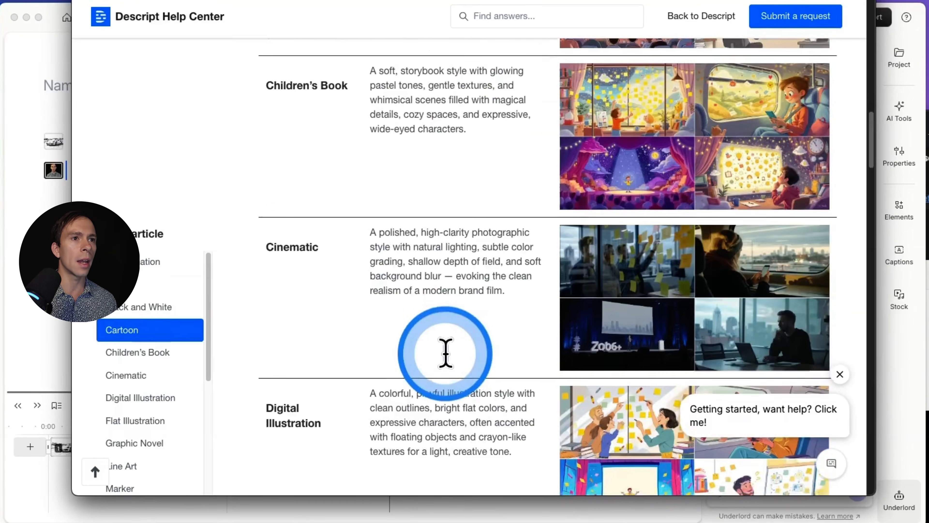
pyautogui.scroll(-10, 445, 353)
pyautogui.scroll(-12, 438, 308)
pyautogui.scroll(-7, 439, 300)
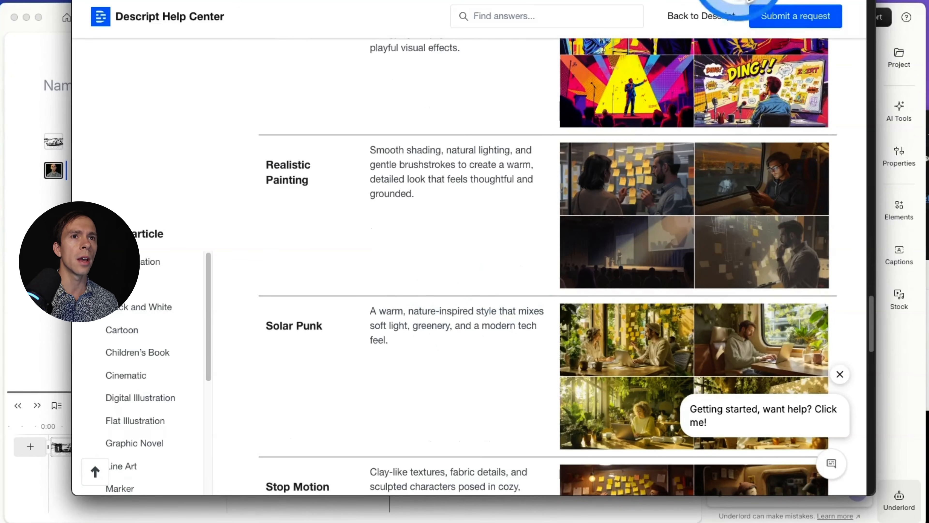
pyautogui.scroll(20, 376, 407)
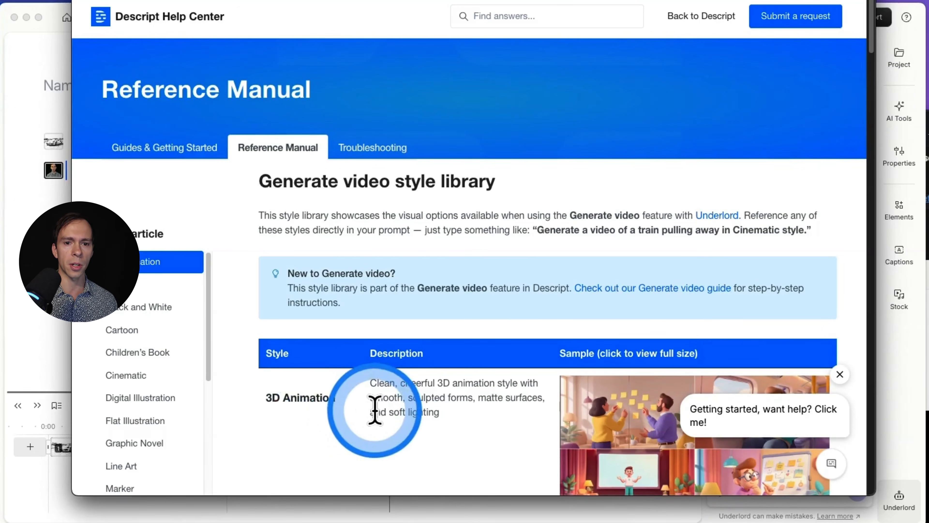
# - Review the style library again, highlighting the Graphic Novel style name and examining the styles through Pop Art and Realistic Painting
pyautogui.scroll(-20, 373, 409)
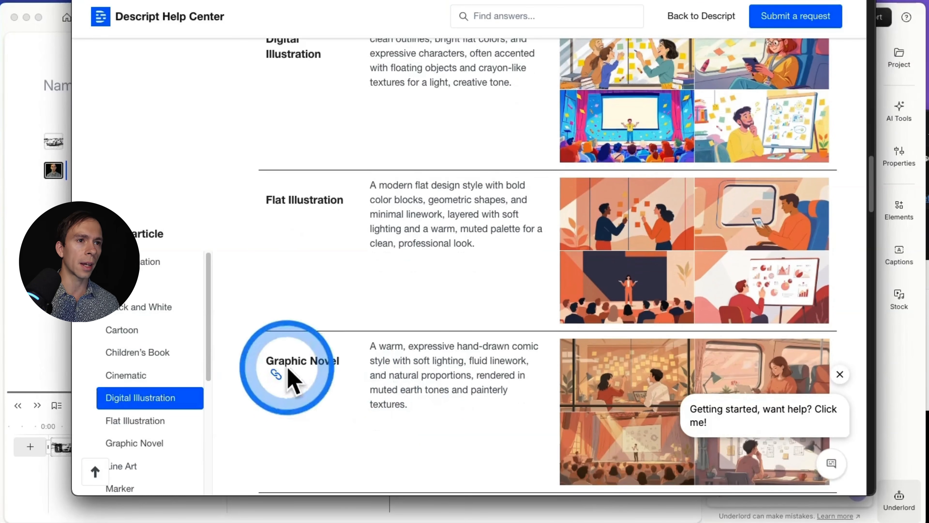
pyautogui.moveTo(275, 360); pyautogui.dragTo(439, 360)
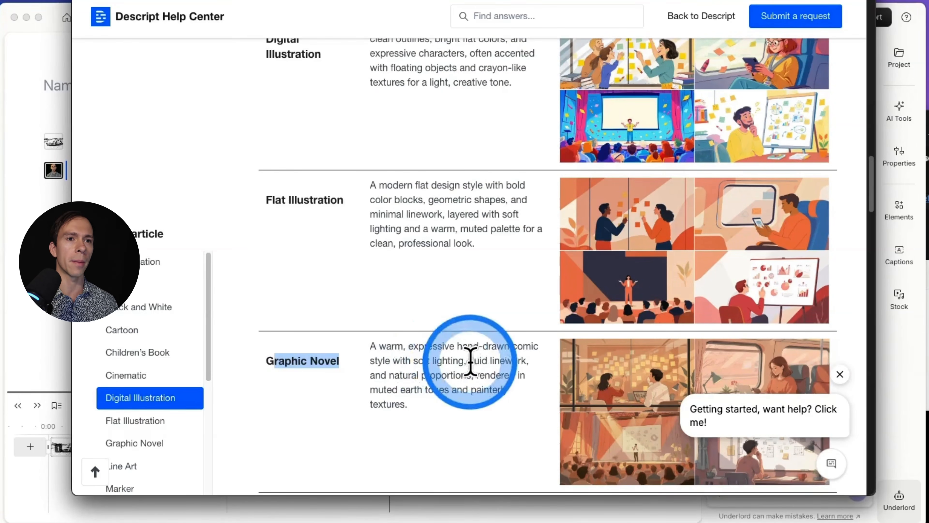
pyautogui.scroll(-3, 471, 363)
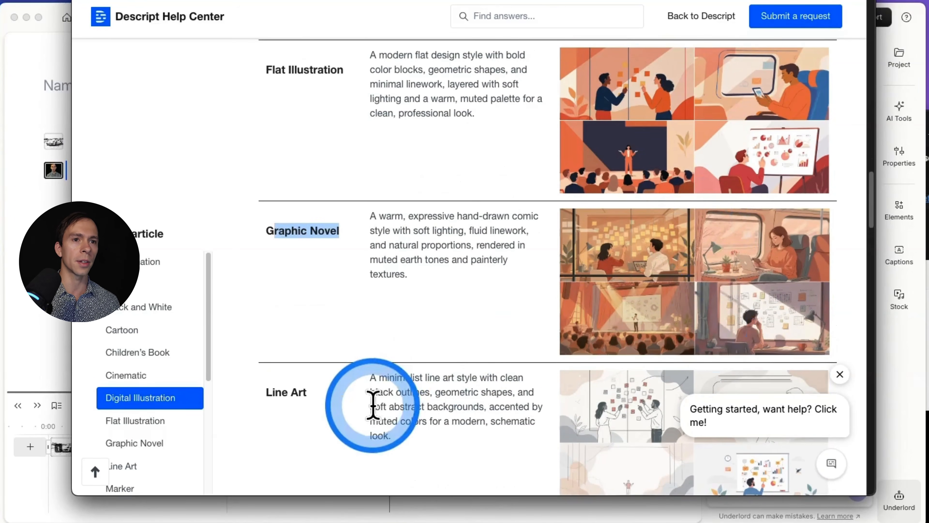
pyautogui.scroll(-8, 373, 404)
pyautogui.scroll(-6, 365, 425)
pyautogui.scroll(-5, 384, 411)
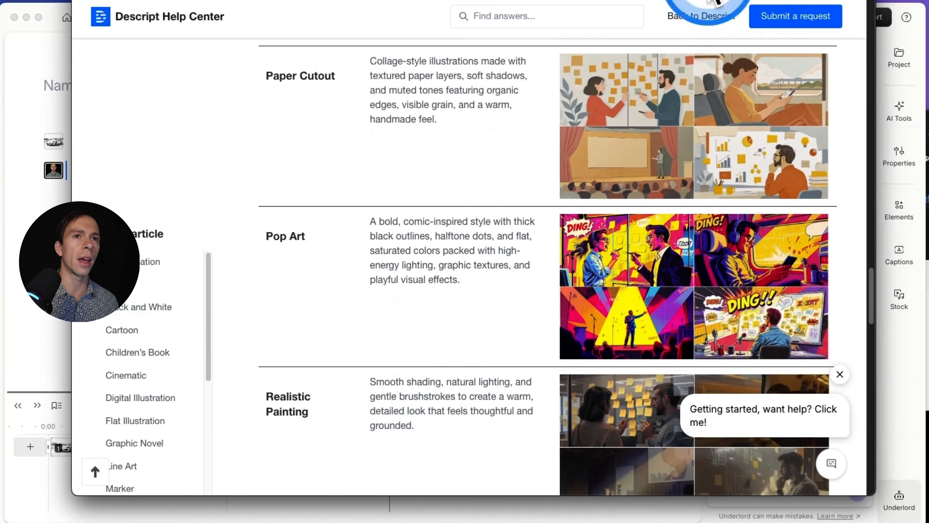
# - Return to the announcement page and highlight the image-to-video workflow and script integration points in turn
pyautogui.click(618, 1)
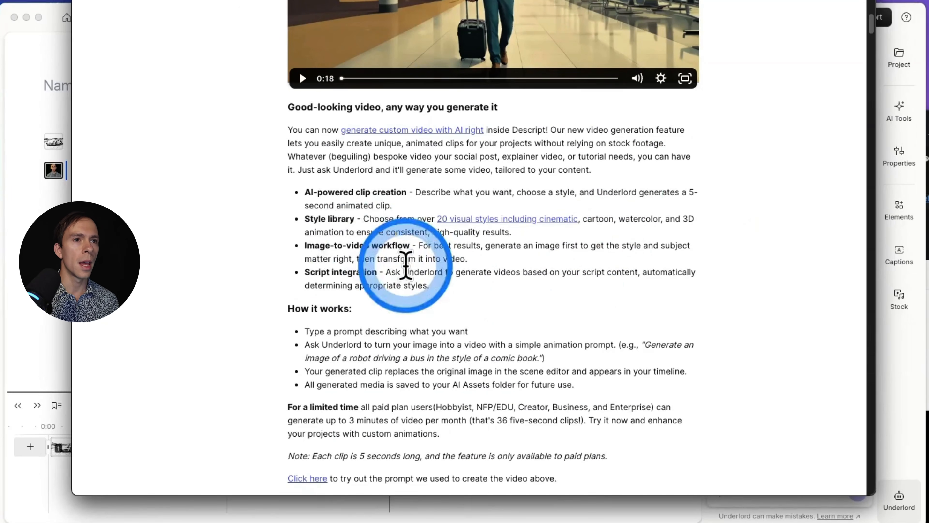
pyautogui.moveTo(305, 251); pyautogui.dragTo(487, 260)
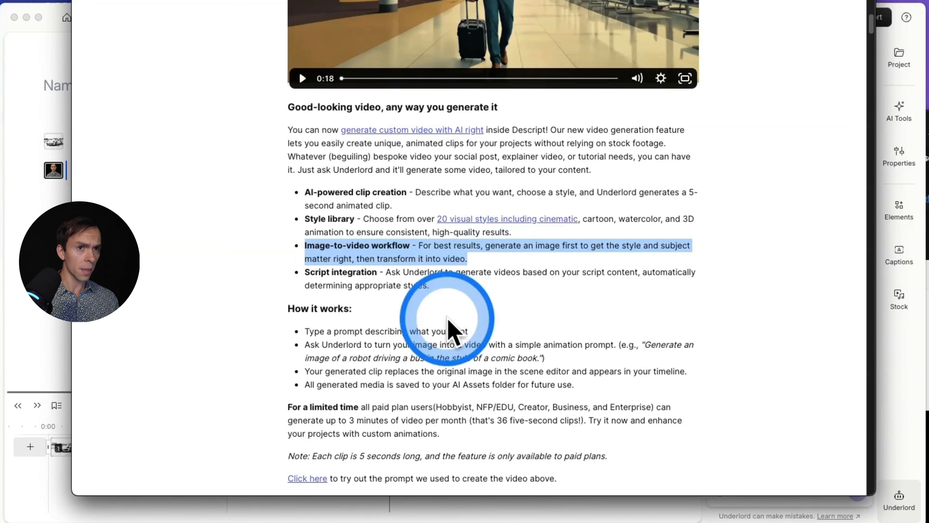
pyautogui.moveTo(316, 272); pyautogui.dragTo(729, 304)
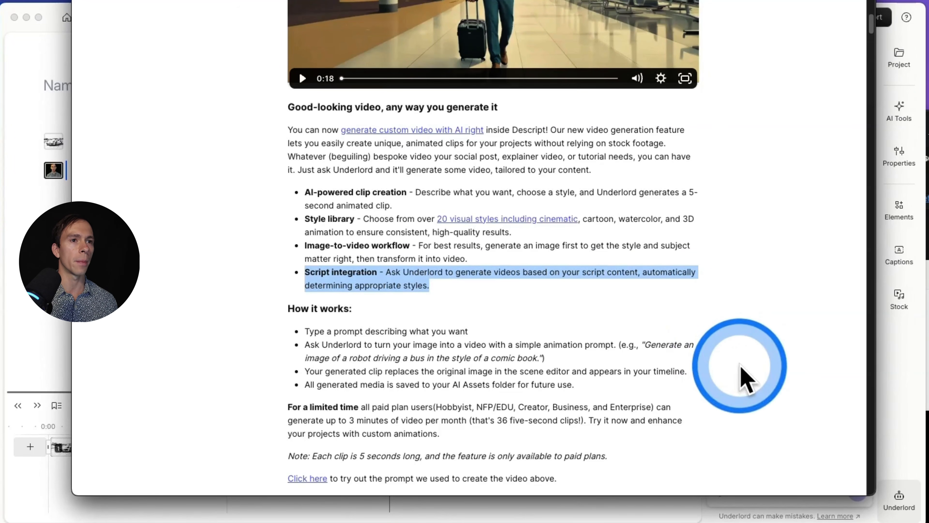
# - Read the How it works list, highlighting the AI Assets folder point, and highlight the limited-time allowance paragraph for paid plans
pyautogui.moveTo(319, 332); pyautogui.dragTo(620, 382)
pyautogui.scroll(-1, 763, 392)
pyautogui.moveTo(326, 361); pyautogui.dragTo(703, 374)
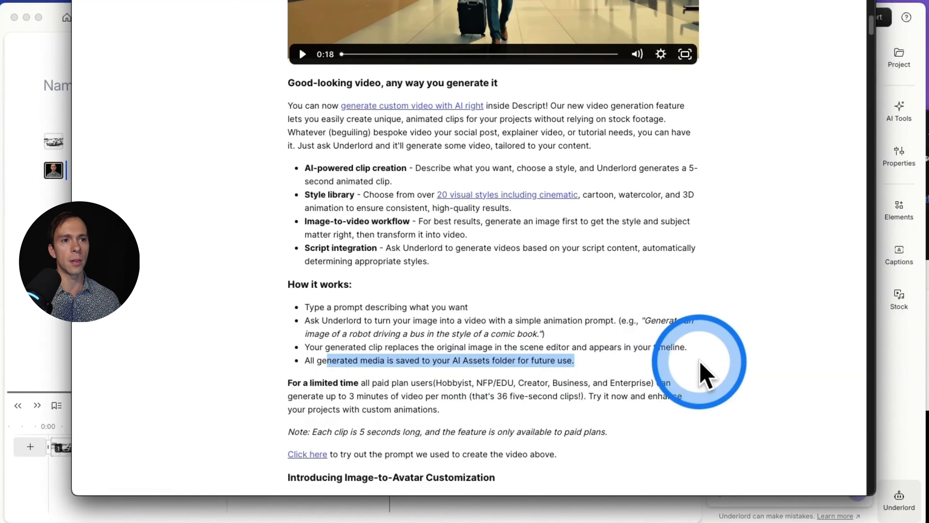
pyautogui.scroll(-1, 713, 366)
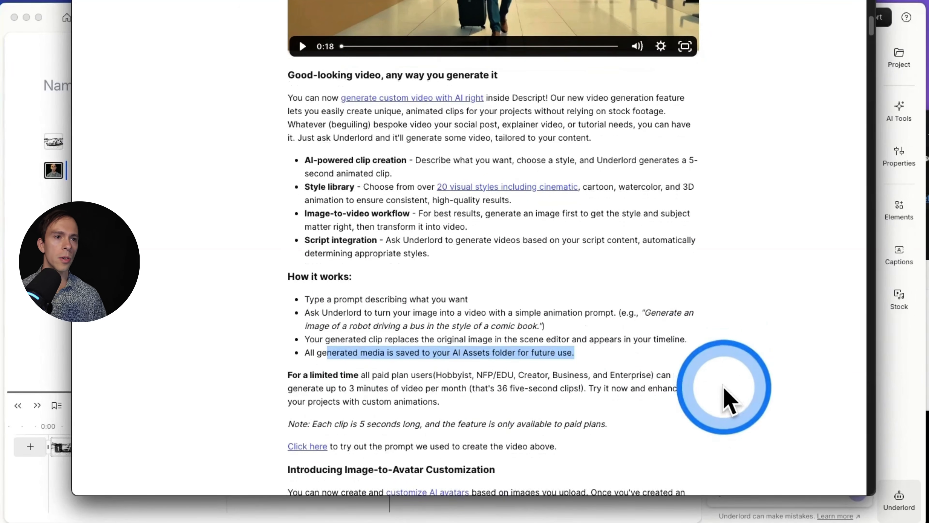
pyautogui.moveTo(292, 375); pyautogui.dragTo(778, 411)
pyautogui.scroll(-3, 777, 411)
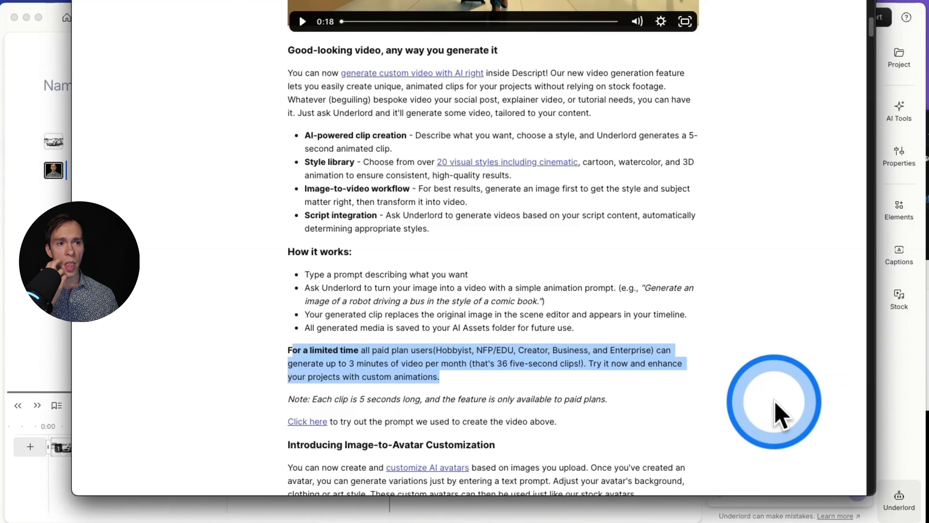